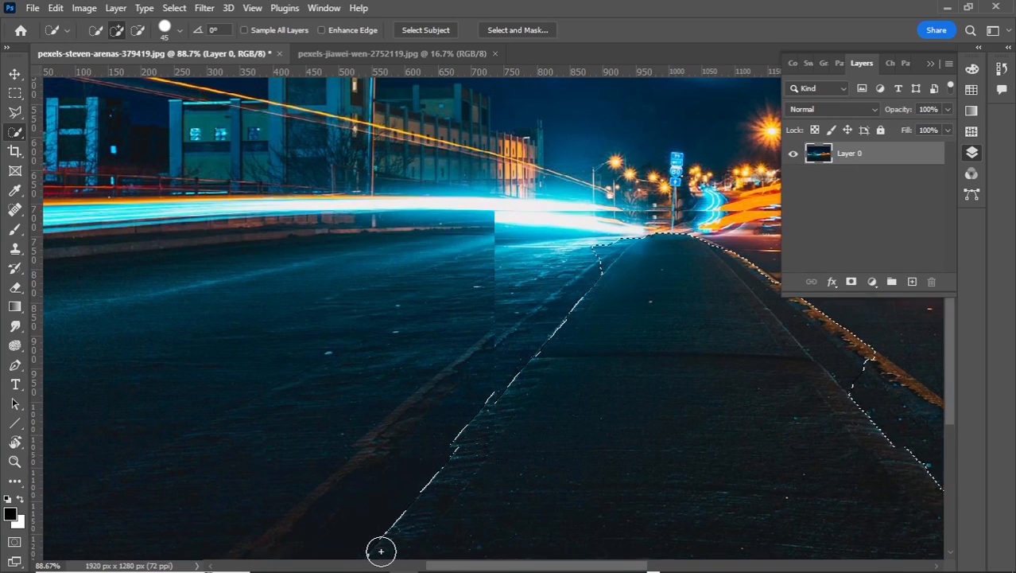
- Subtract the areas spilling past both edges of the central road lane from the quick selection
scroll(812, 414, "up", 3)
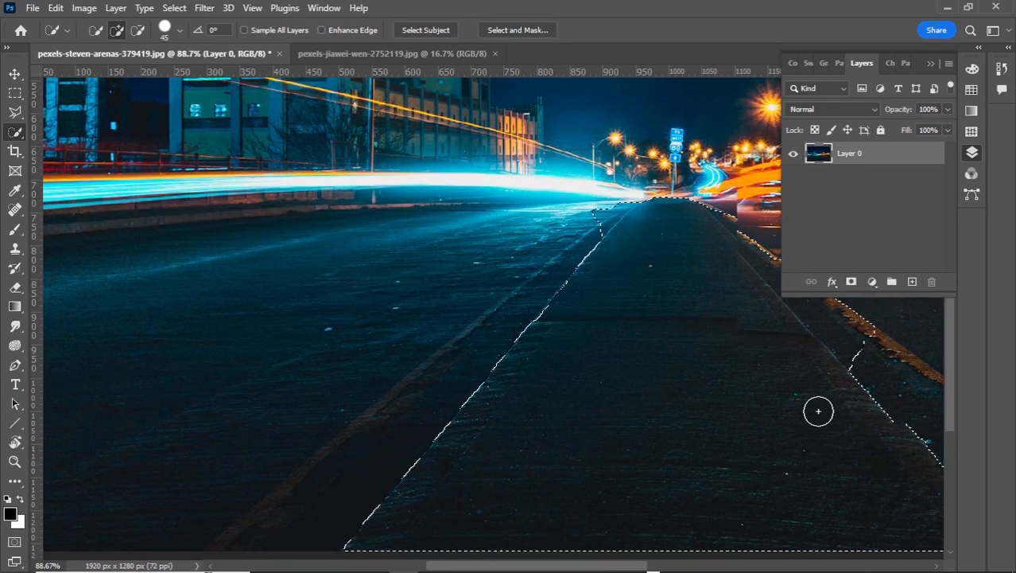
key("alt")
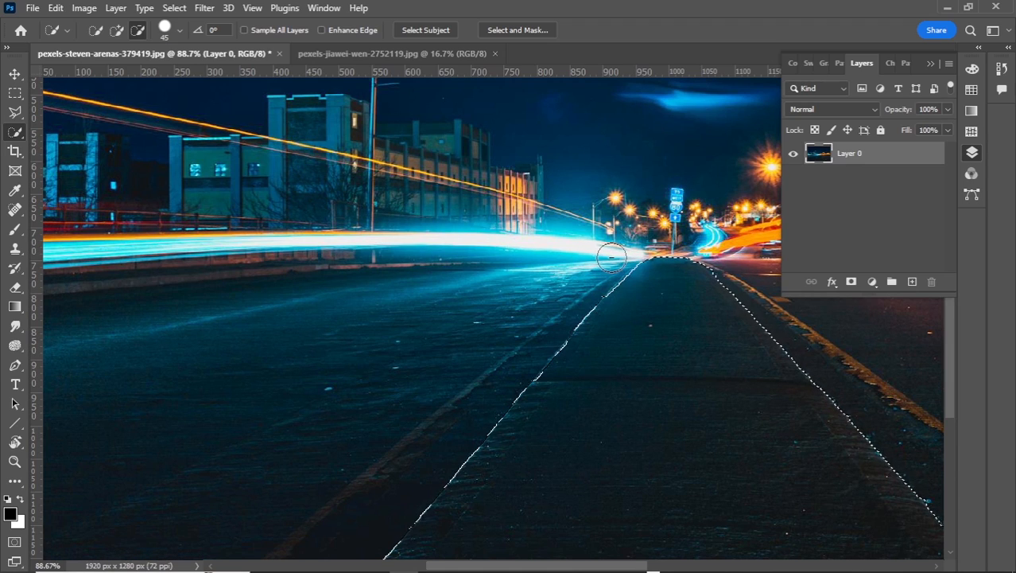
- Refine the selection along the lane's left edge near the horizon with a 25 px Quick Selection brush
scroll(653, 318, "up", 4)
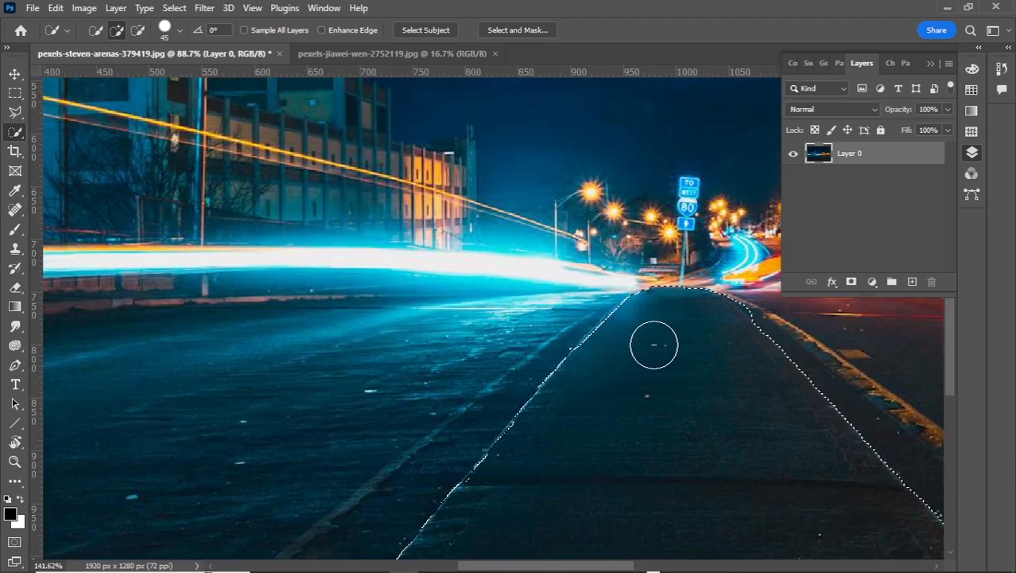
scroll(654, 344, "up", 5)
key("bracketleft")
key("bracketleft")
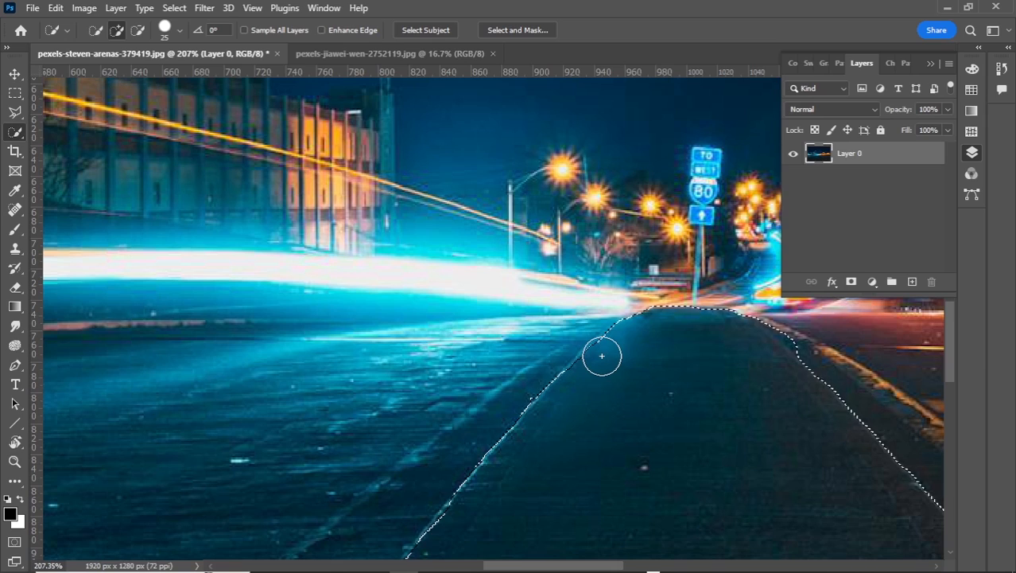
key("alt")
key("alt")
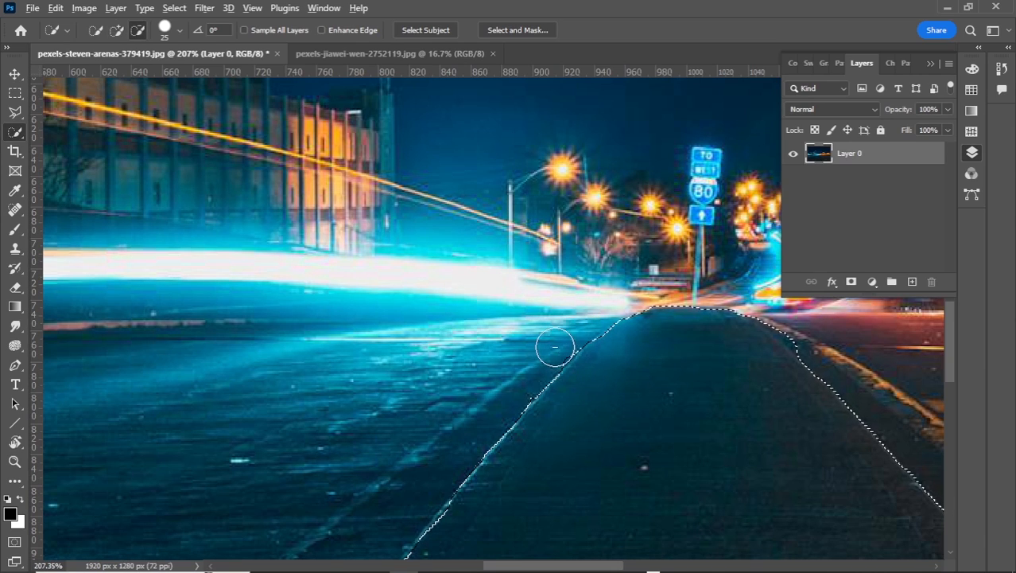
key("alt")
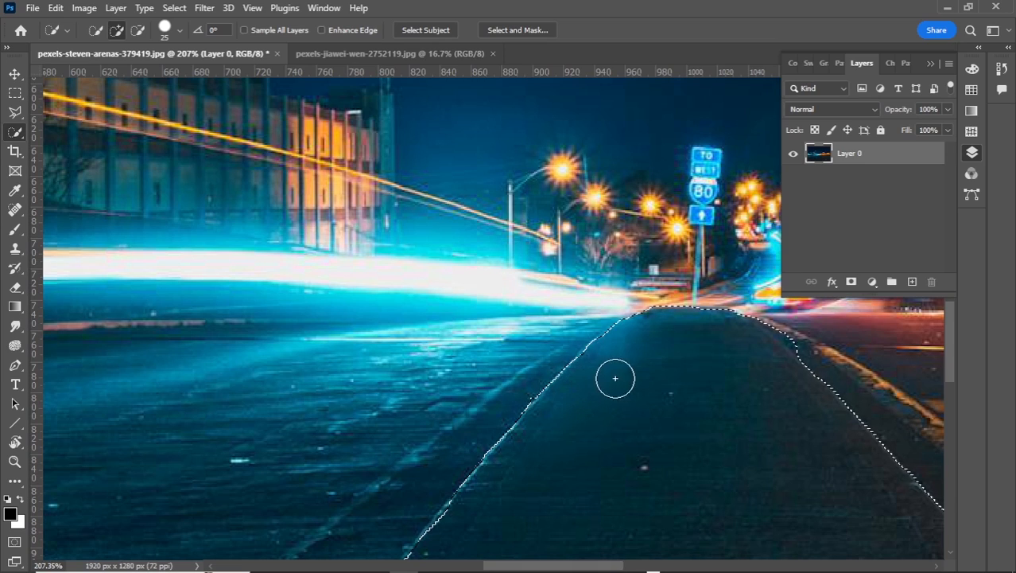
- Subtract the bulge at the lane's upper right edge so the selection follows the lane boundary
key("alt")
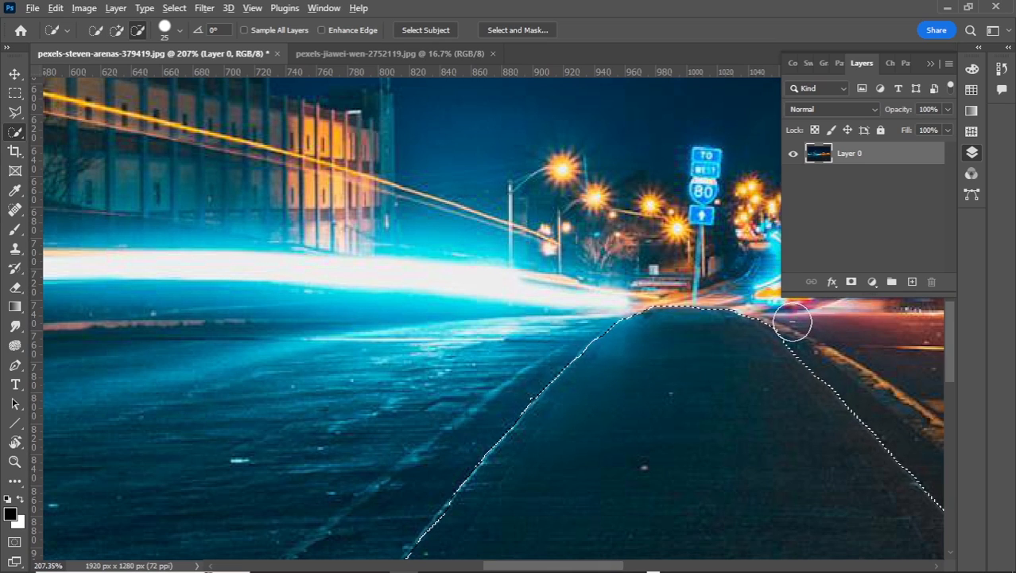
key("alt")
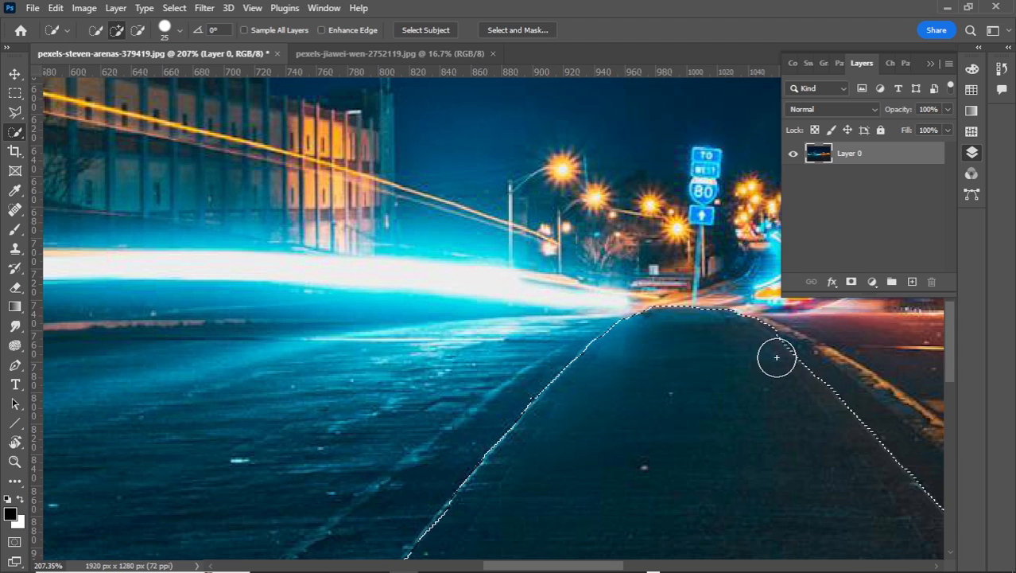
key("alt")
left_click_drag(762, 344, 784, 314)
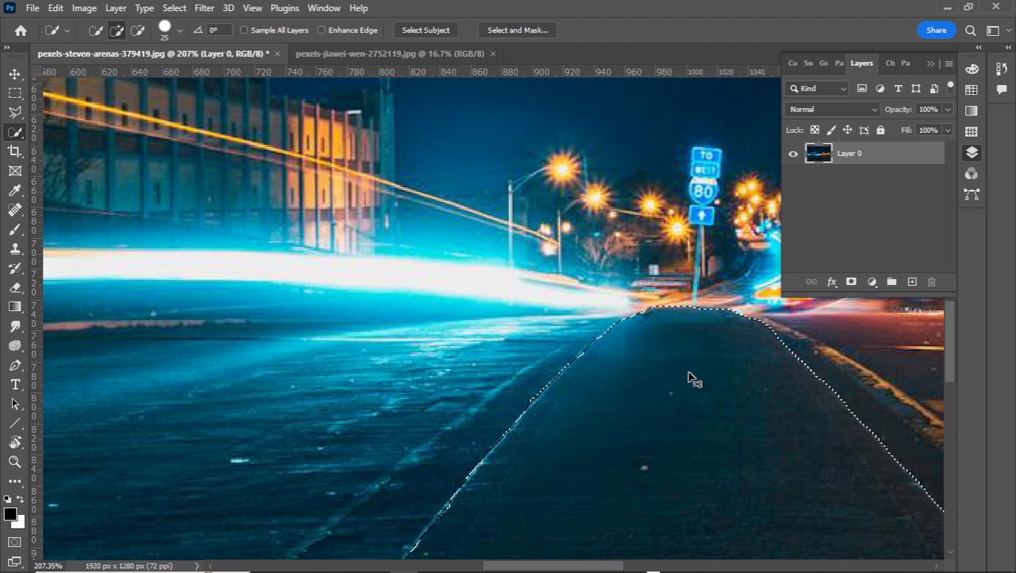
- Copy the selected lane onto its own layer and check it by toggling the original photo's visibility
key("ctrl+0")
key("v")
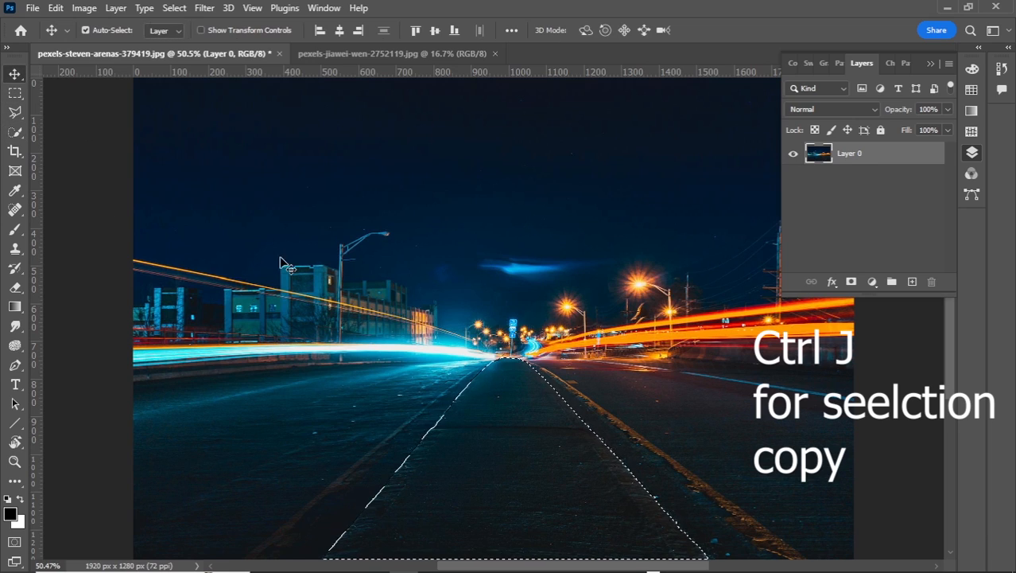
key("ctrl+j")
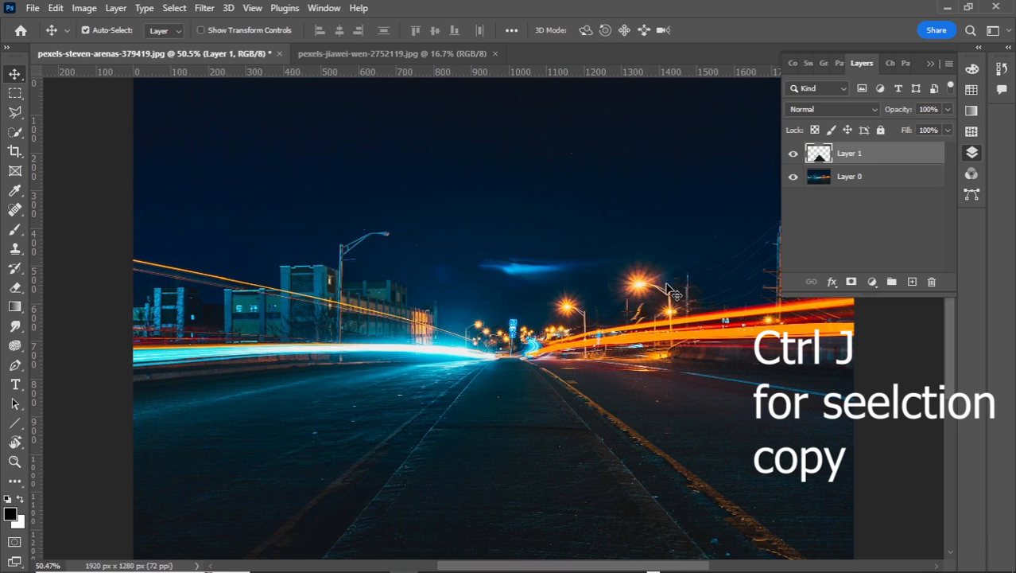
left_click(793, 176)
left_click(793, 177)
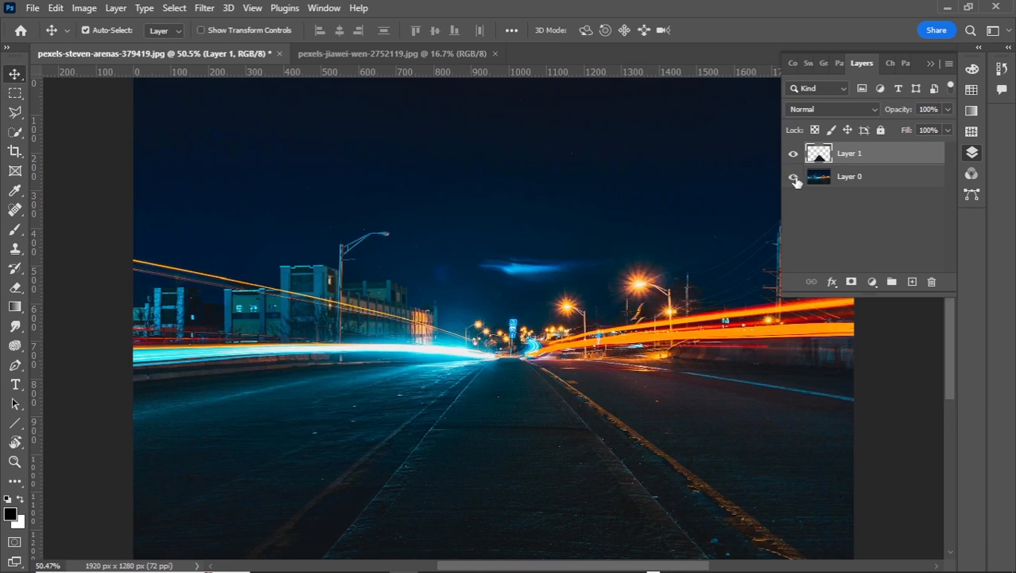
- Switch to the overpass photo and select the whole image with the Quick Selection tool at a 1400 px brush
left_click(443, 51)
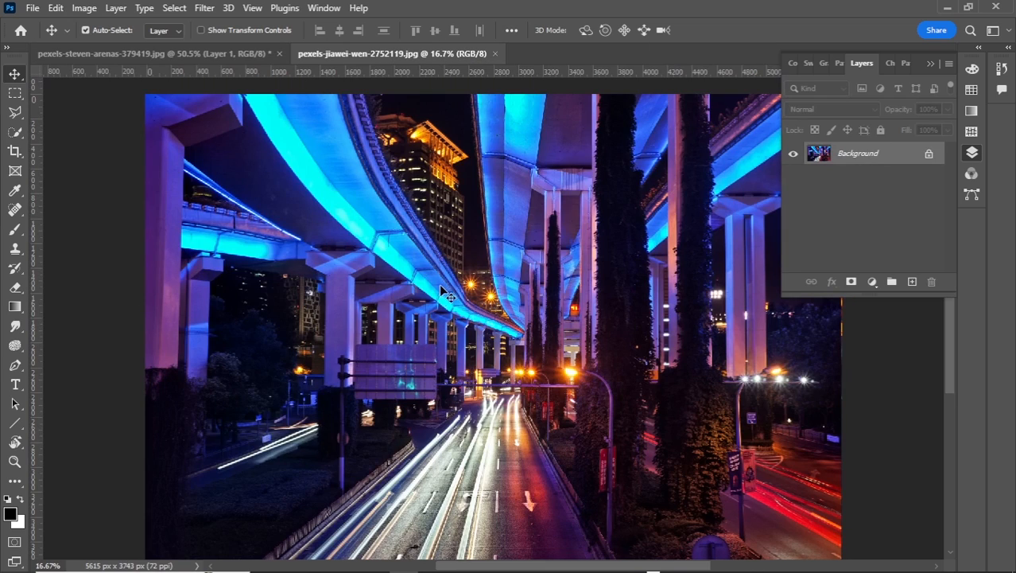
right_click(14, 131)
left_click(77, 147)
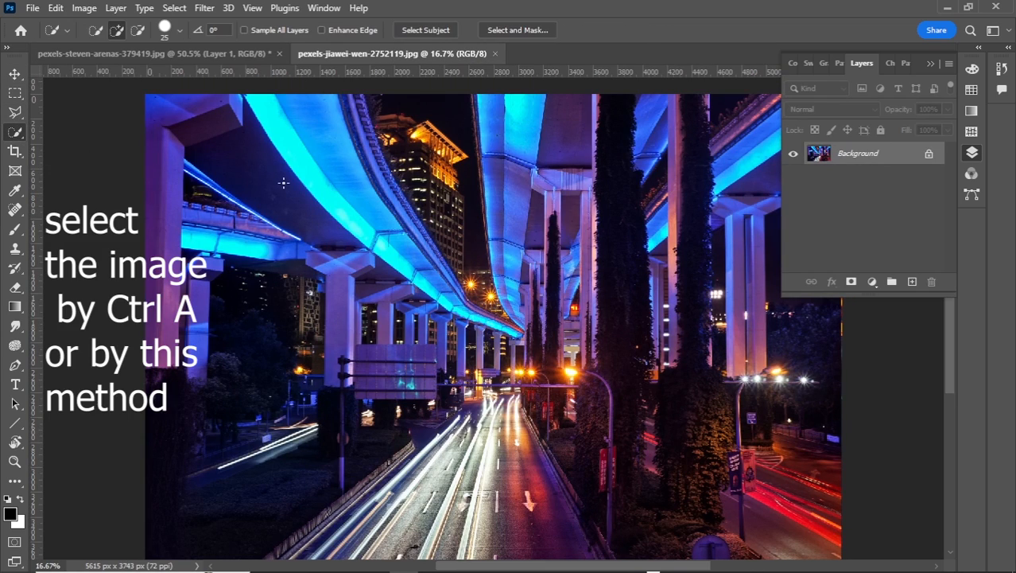
key("bracketright")
key("bracketright")
key("bracketright")
key("bracketright")
key("bracketright")
key("bracketright")
key("bracketright")
key("bracketright")
key("bracketright")
key("bracketright")
key("bracketright")
key("bracketright")
key("bracketright")
key("bracketright")
key("bracketright")
key("bracketright")
key("bracketright")
key("bracketright")
mouse_move(188, 163)
left_mouse_down()
mouse_move(285, 190)
mouse_move(551, 210)
mouse_move(686, 247)
mouse_move(765, 340)
mouse_move(794, 463)
mouse_move(734, 492)
mouse_move(472, 405)
mouse_move(556, 389)
mouse_move(305, 325)
mouse_move(274, 328)
left_mouse_up()
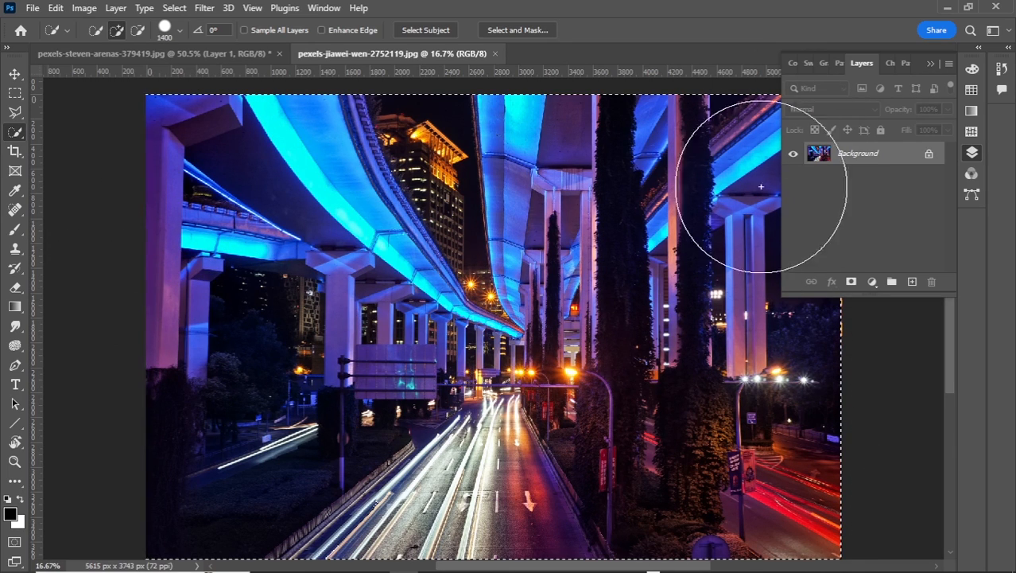
- Move the selected overpass photo into the light-trail road document and clip it to the lane copy layer
scroll(501, 310, "down", 2)
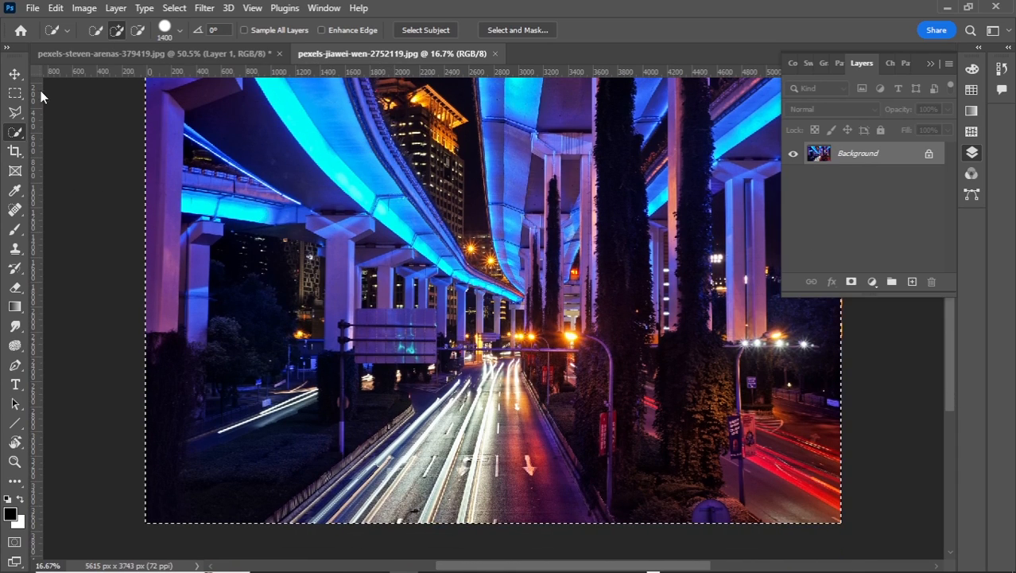
key("v")
left_click_drag(460, 284, 398, 238)
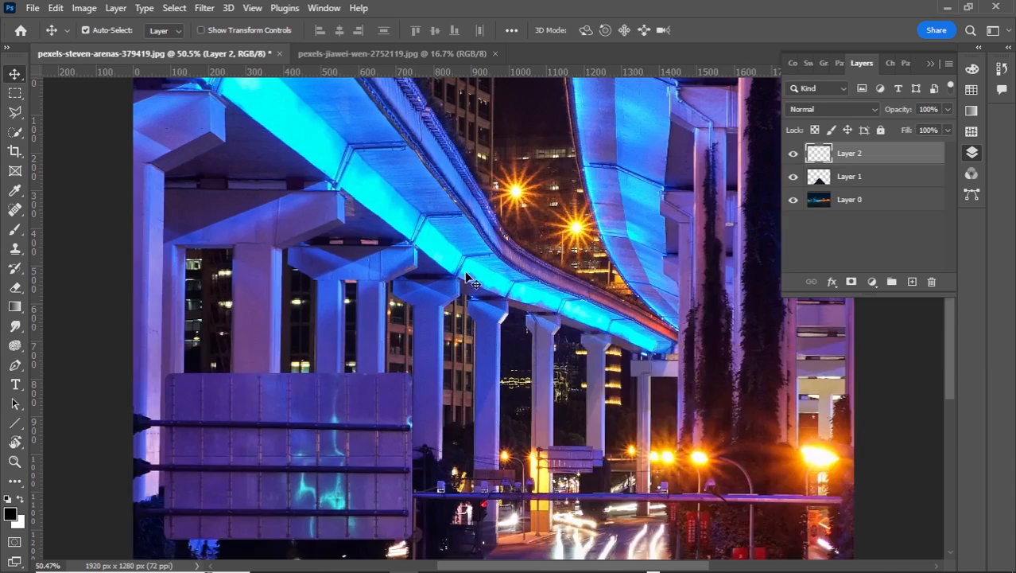
right_click(859, 156)
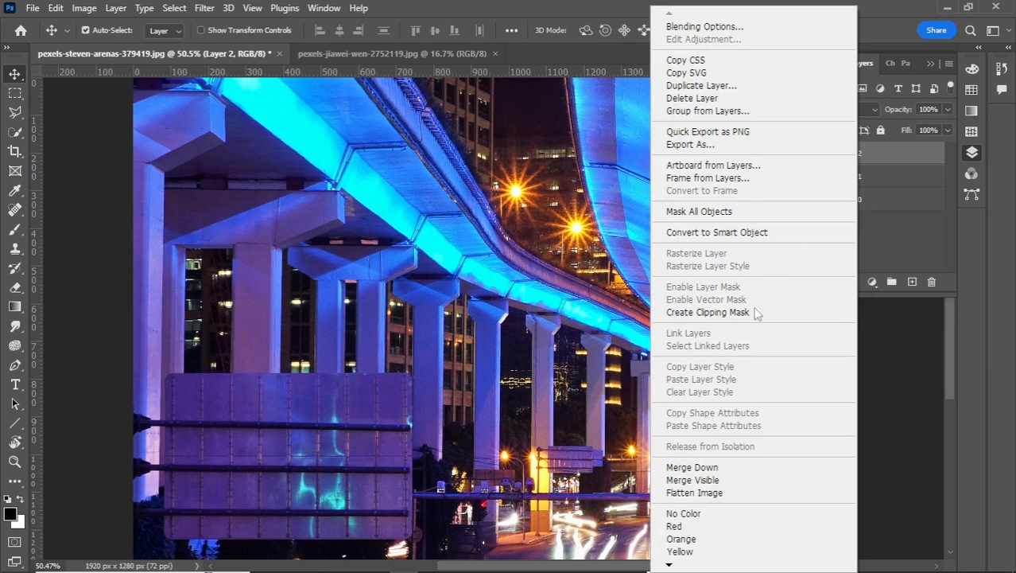
left_click(708, 312)
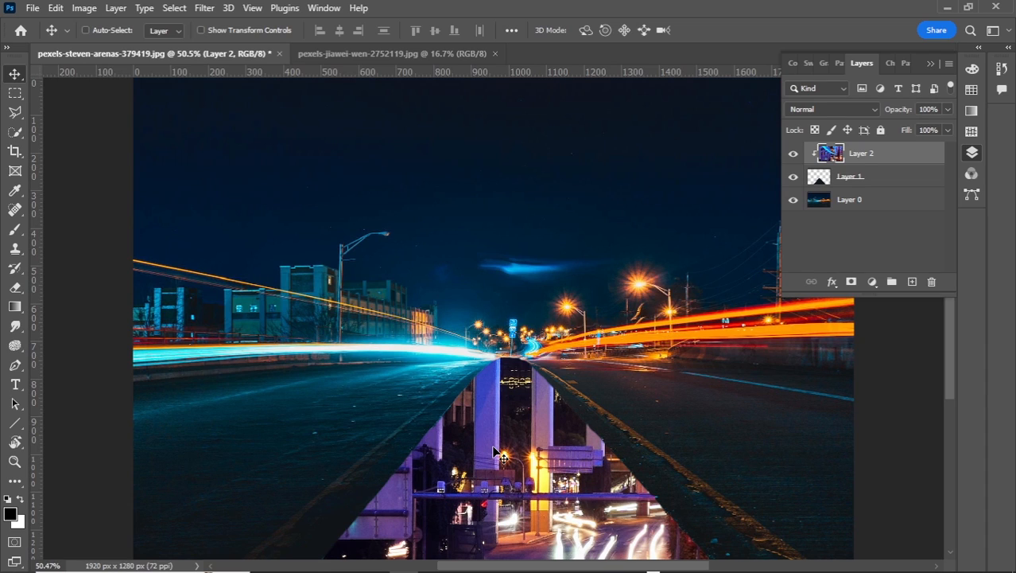
- Move the clipped overpass photo down within the lane to about X 1173 px, Y 1169 px
key("ctrl+t")
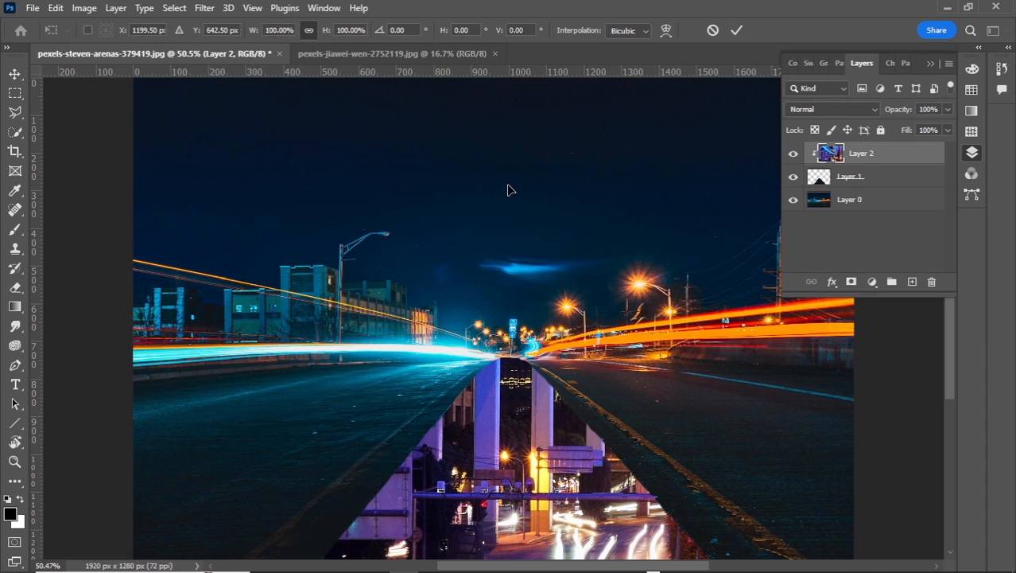
scroll(509, 190, "down", 3)
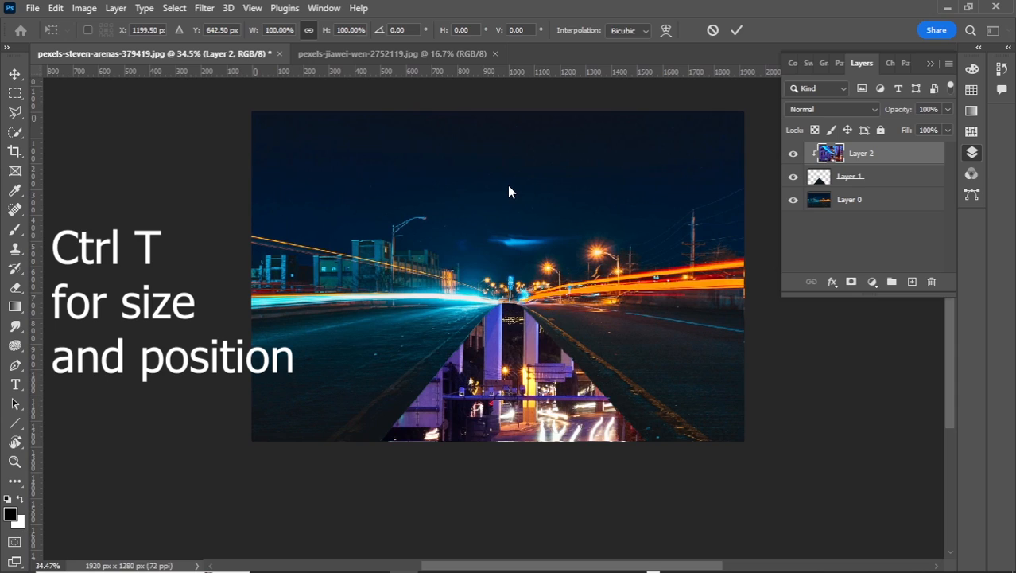
left_click_drag(508, 185, 501, 227)
left_click_drag(517, 302, 512, 350)
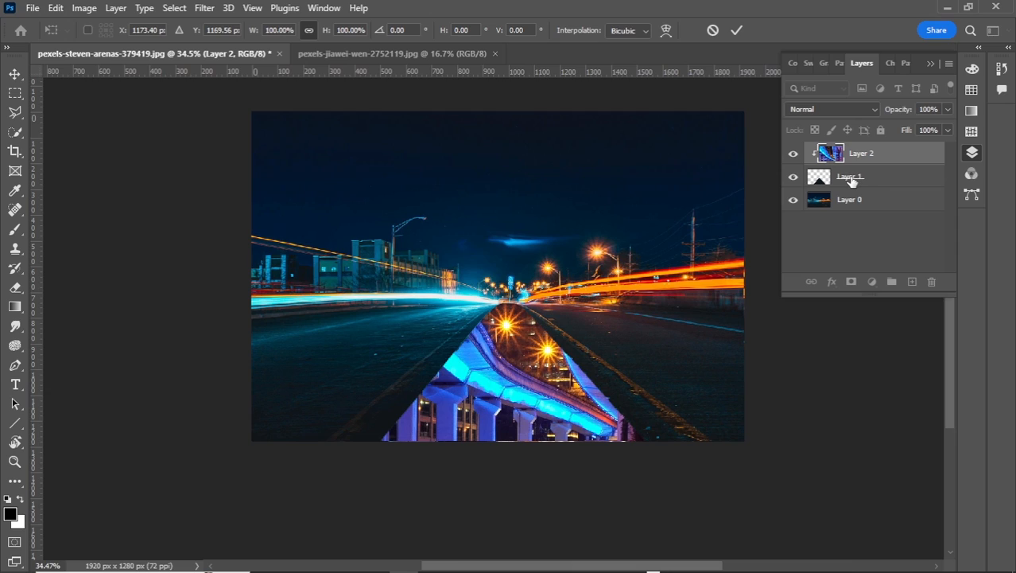
left_click(736, 30)
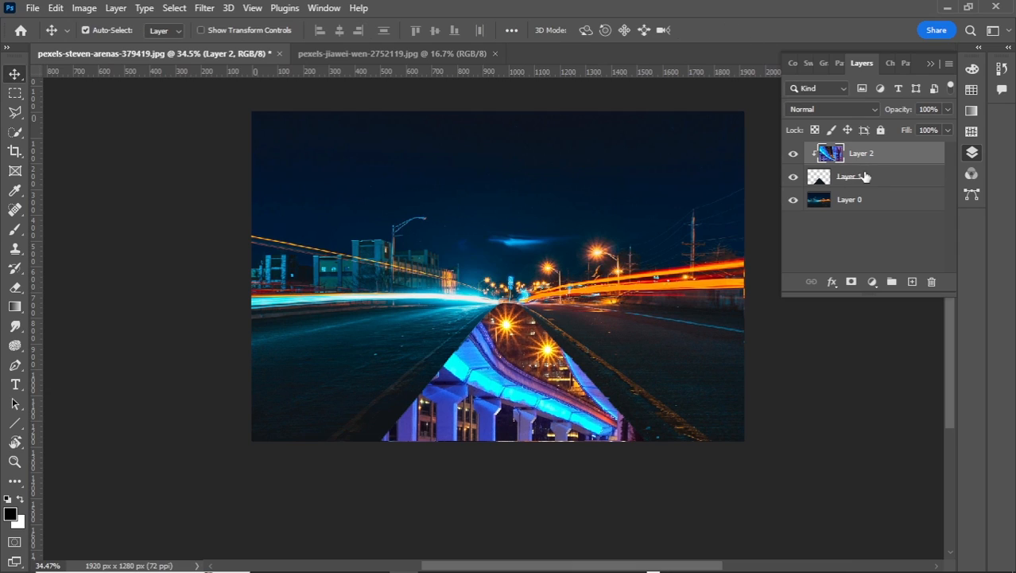
- Scale the overpass photo down to about 14.35% so it fits the lane shape above the canvas's bottom edge
key("ctrl+t")
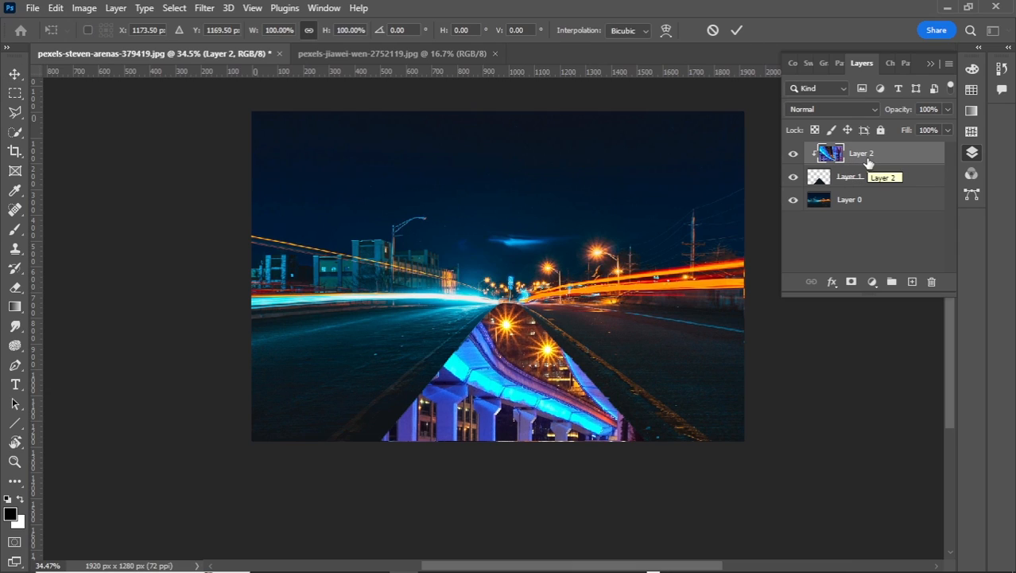
scroll(495, 153, "down", 5)
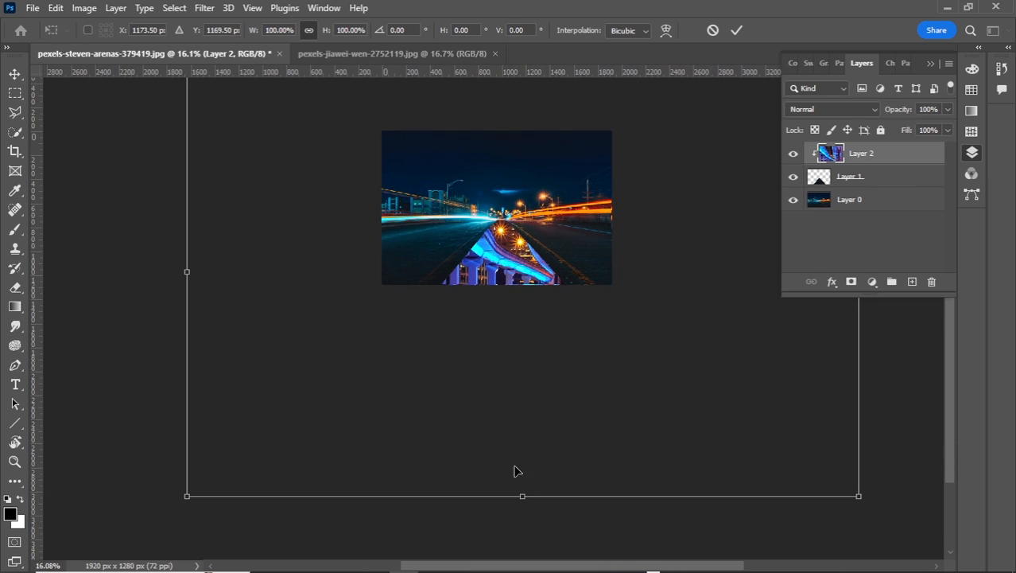
left_click_drag(523, 496, 521, 285)
scroll(513, 333, "up", 1)
scroll(513, 333, "up", 1)
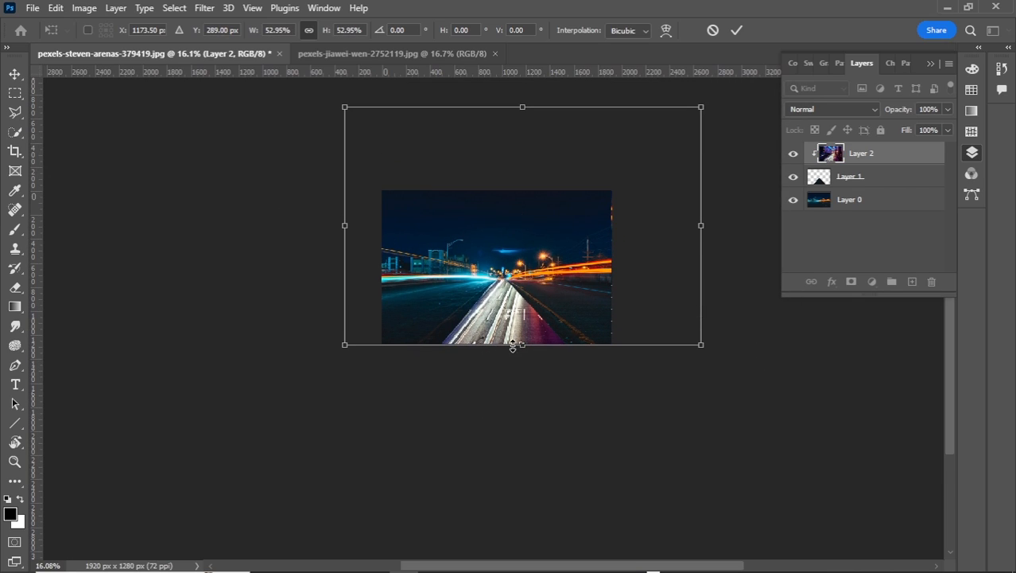
left_click(517, 345)
left_click_drag(525, 108, 518, 237)
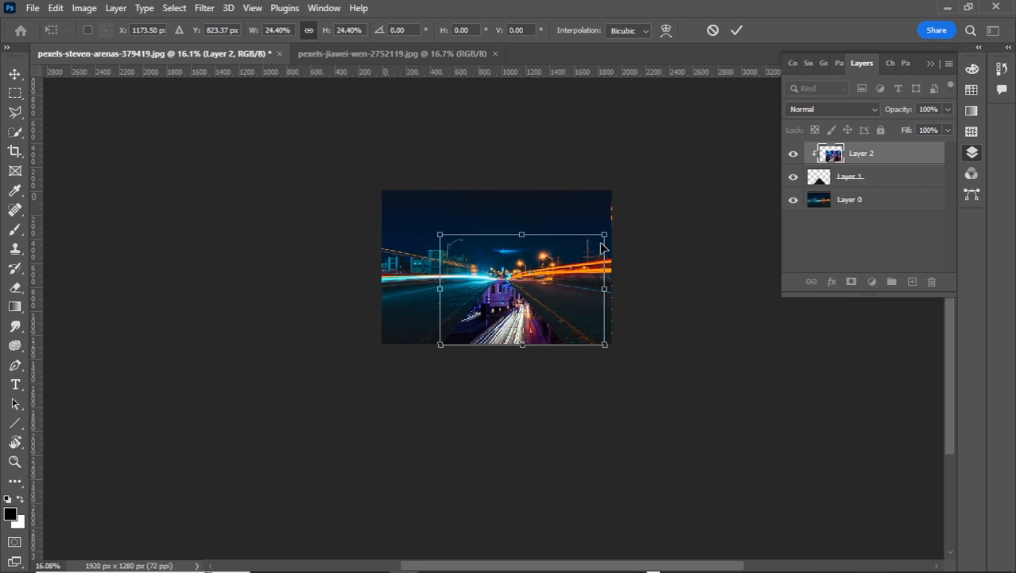
left_click_drag(602, 238, 565, 260)
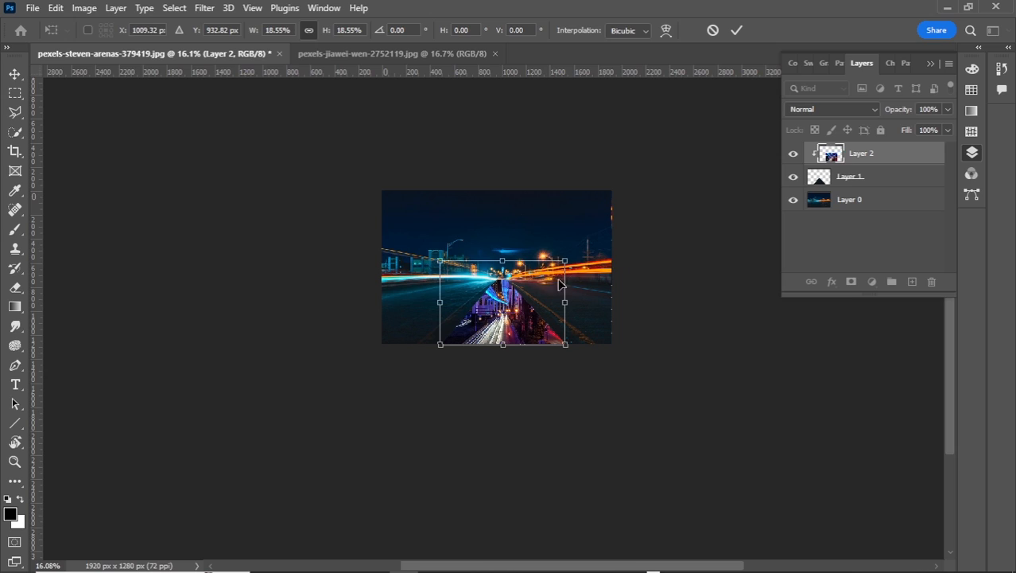
left_click_drag(501, 262, 503, 277)
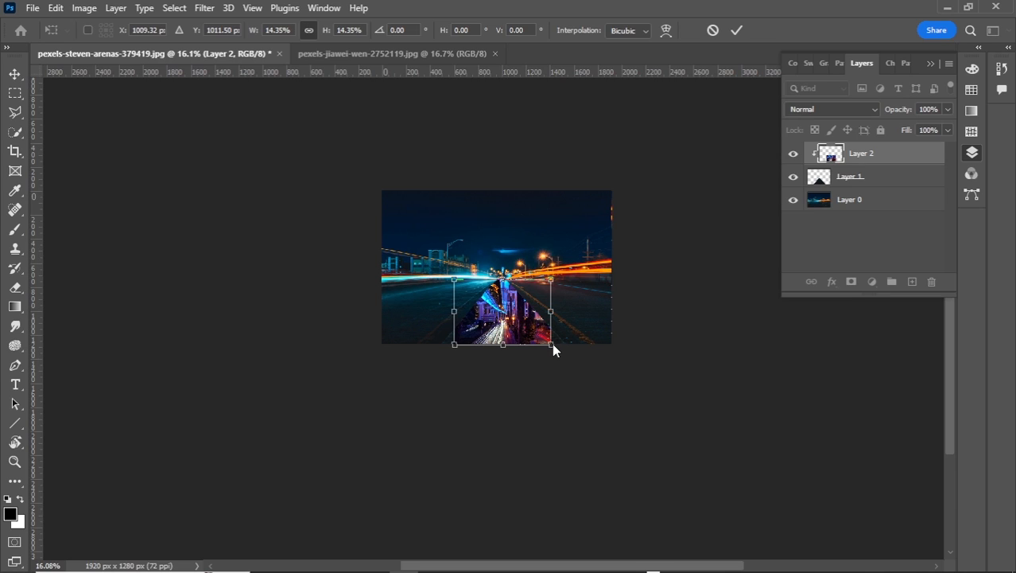
- Distort the overpass photo by pulling its two lower corners outward to widen its base, and apply the transform
left_click_drag(553, 347, 563, 345)
left_click_drag(455, 345, 443, 346)
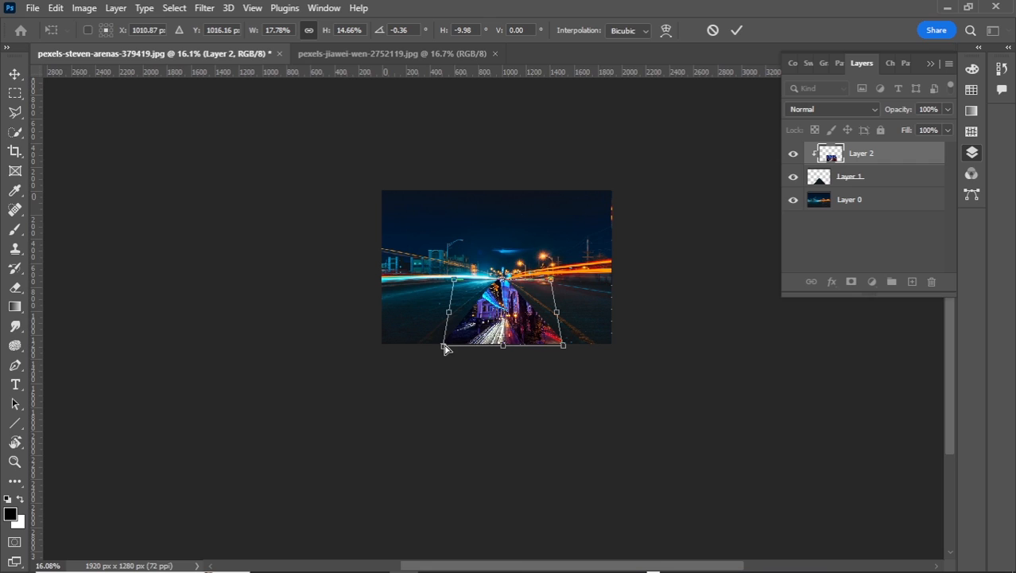
left_click(737, 30)
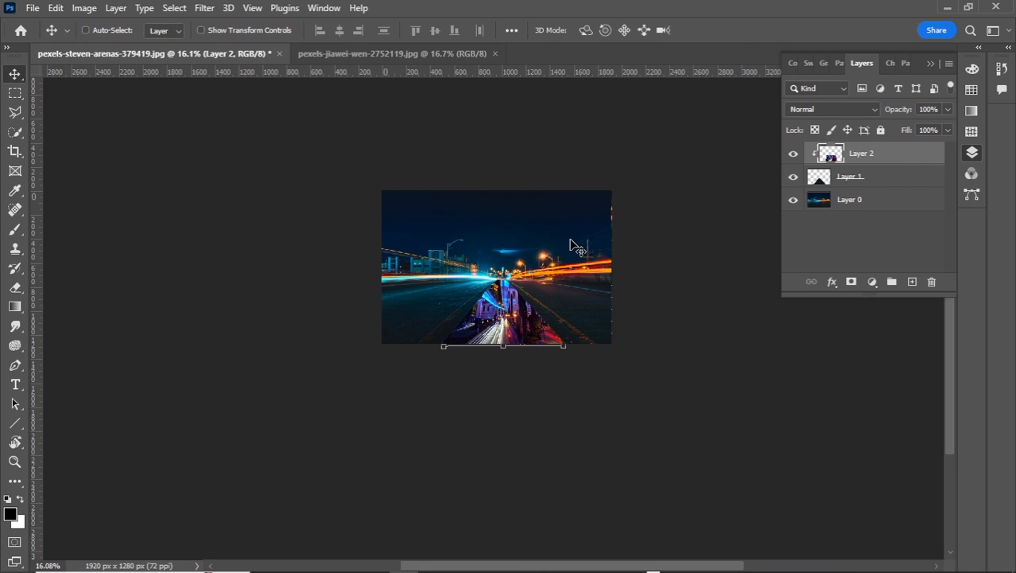
- Add a Hue/Saturation adjustment layer clipped to the overpass photo and set its hue to +32
key("ctrl+0")
scroll(570, 241, "down", 1)
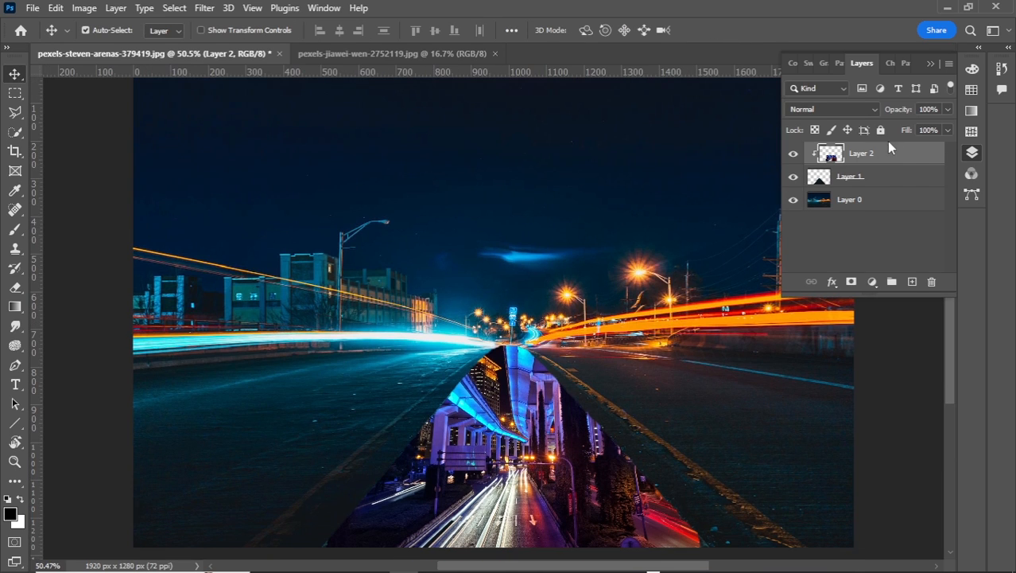
right_click(862, 156)
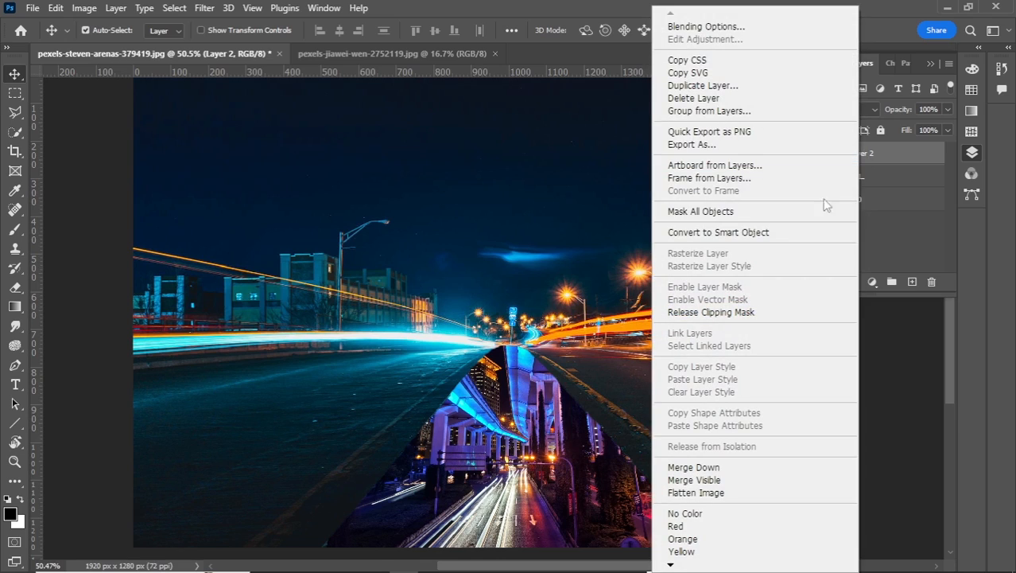
left_click(887, 158)
left_click(872, 282)
left_click(912, 417)
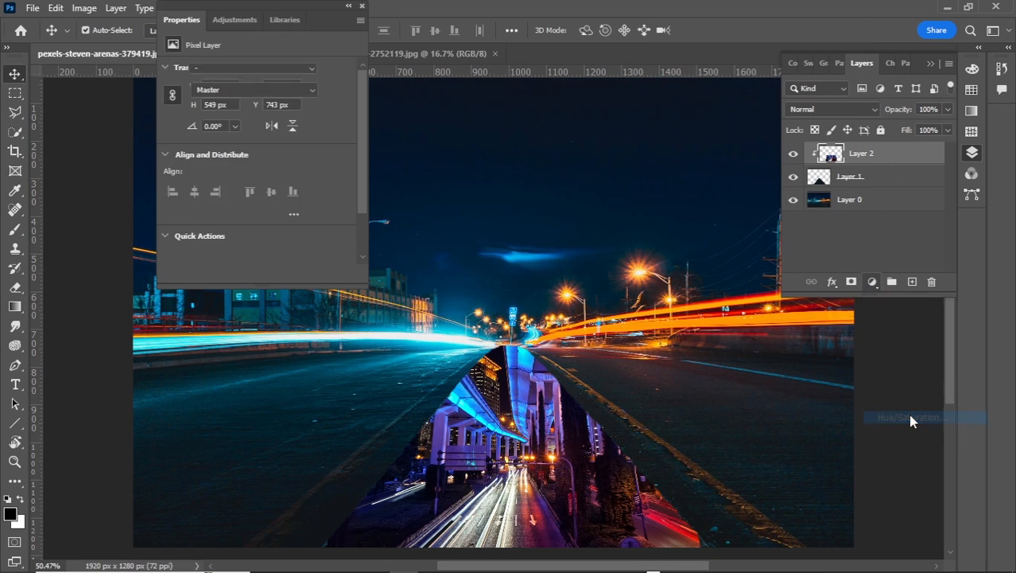
left_click(256, 275)
left_click_drag(254, 128, 285, 127)
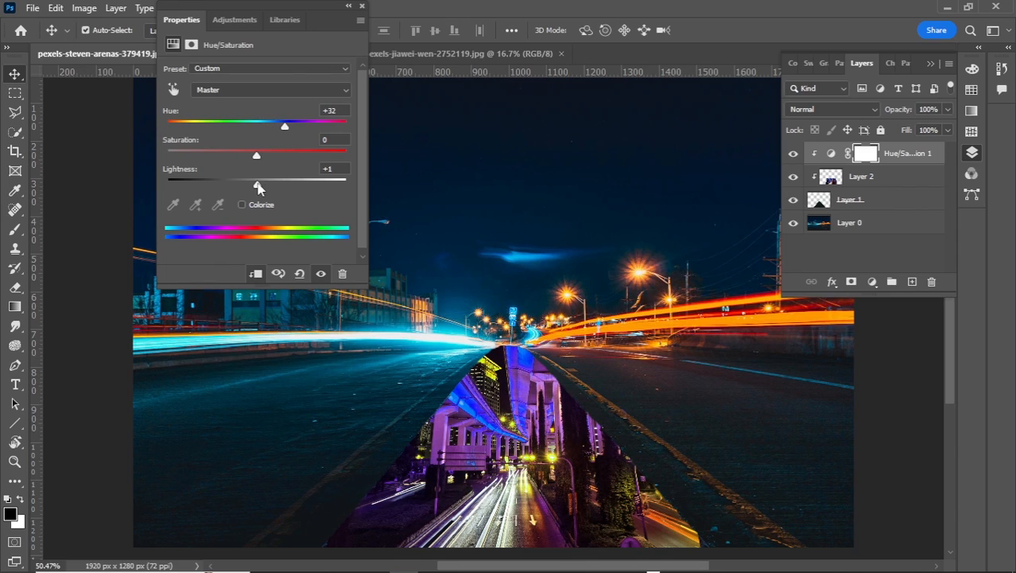
- Set the overpass photo's Hue/Saturation adjustment to saturation -2 and lightness -6
left_click_drag(259, 187, 253, 186)
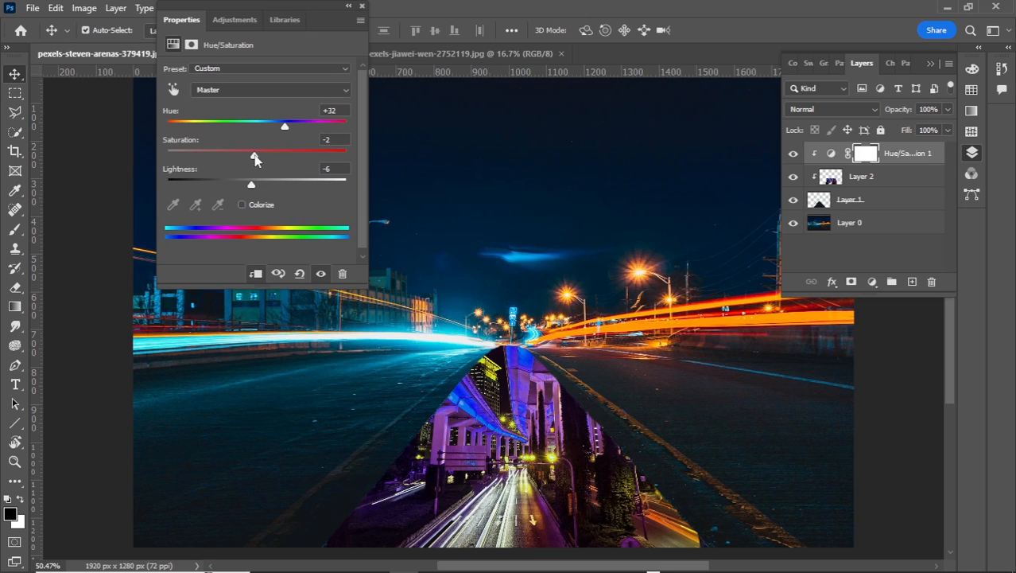
- Add an Exposure adjustment layer clipped to the background road photo and set its exposure to +0.67
left_click(864, 225)
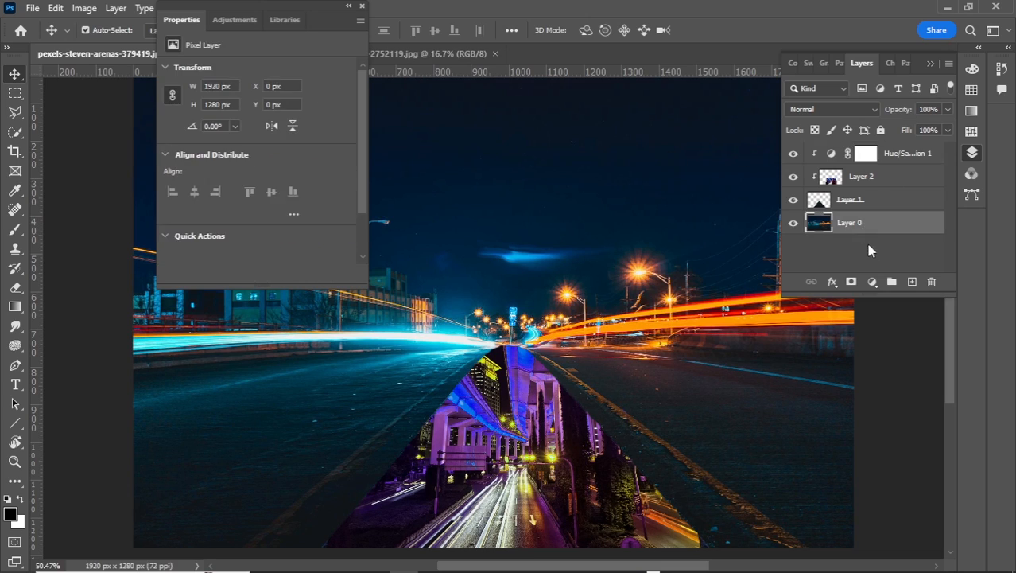
left_click(872, 282)
left_click(900, 383)
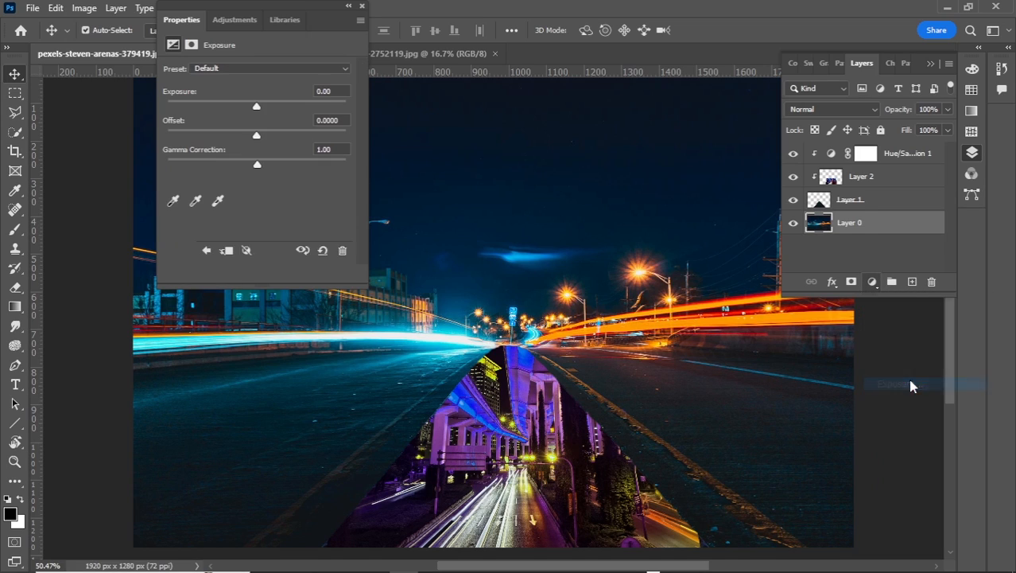
left_click(256, 273)
left_click_drag(256, 106, 267, 108)
left_click_drag(258, 164, 259, 168)
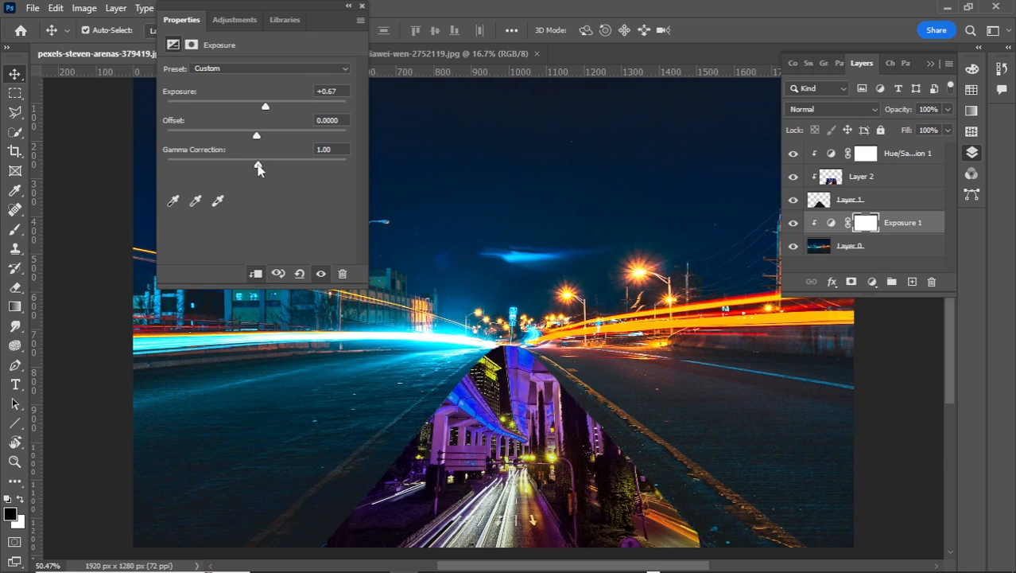
- Invert the Exposure adjustment's layer mask to black
left_click(866, 224)
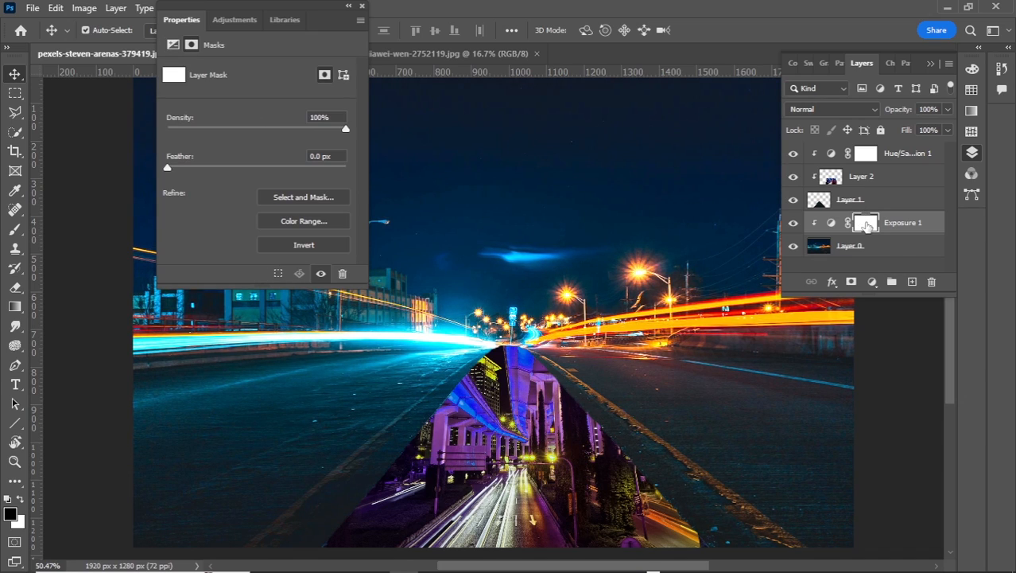
left_click(363, 7)
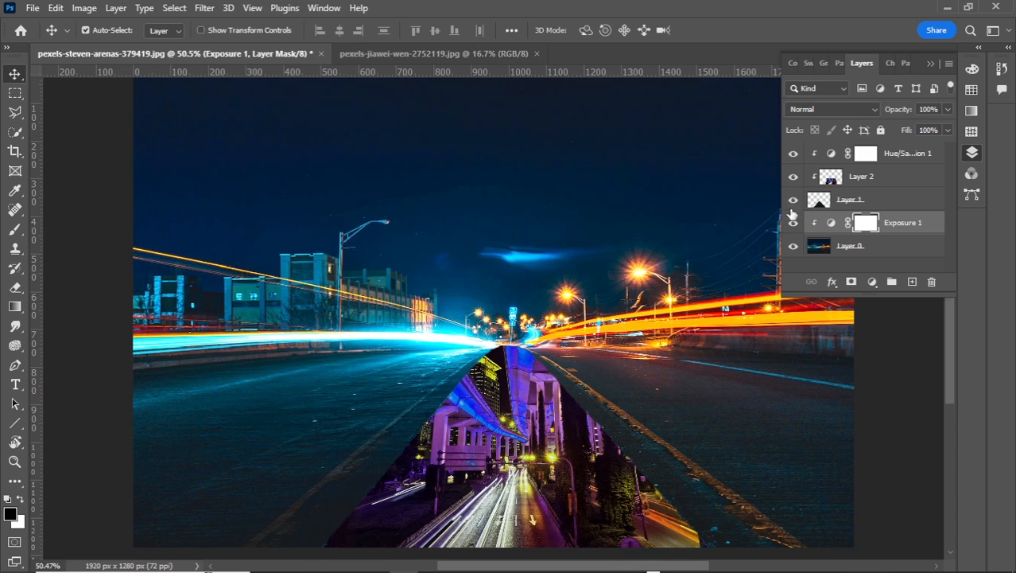
key("ctrl+i")
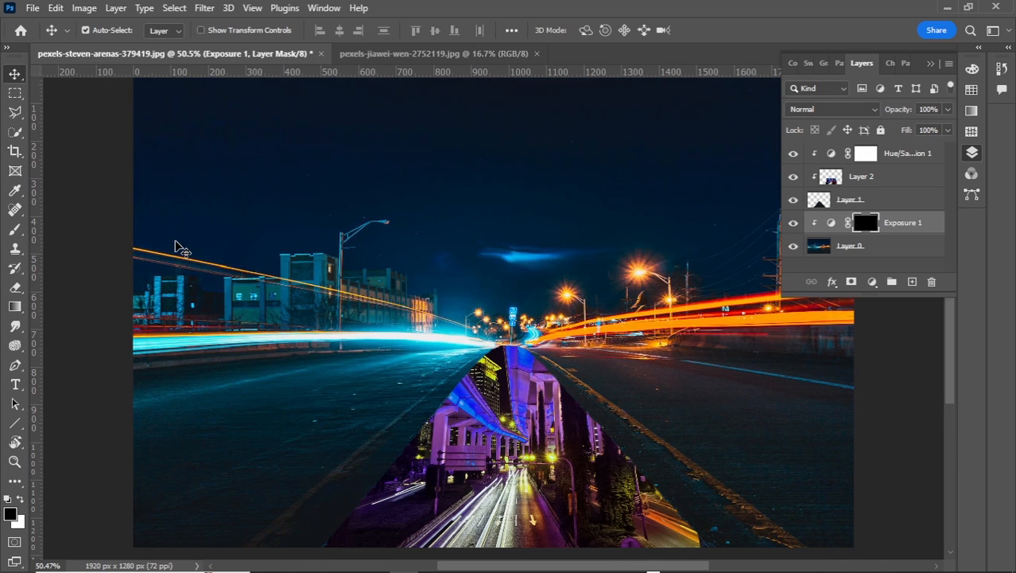
- Paint white on the Exposure mask with the Brush at 52% flow along both slanted edges of the overpass lane
left_click(14, 229)
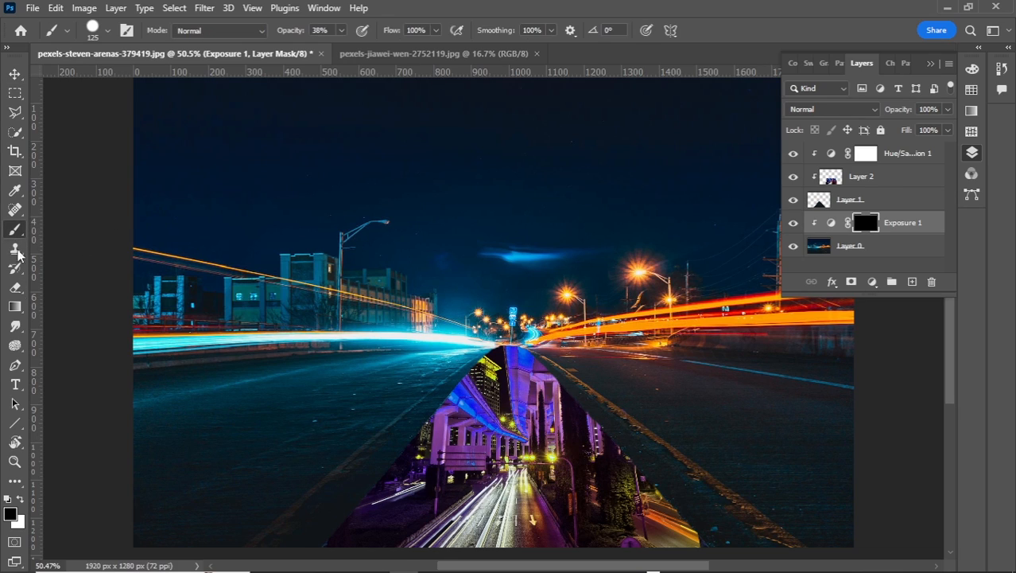
left_click(19, 499)
scroll(465, 430, "up", 2)
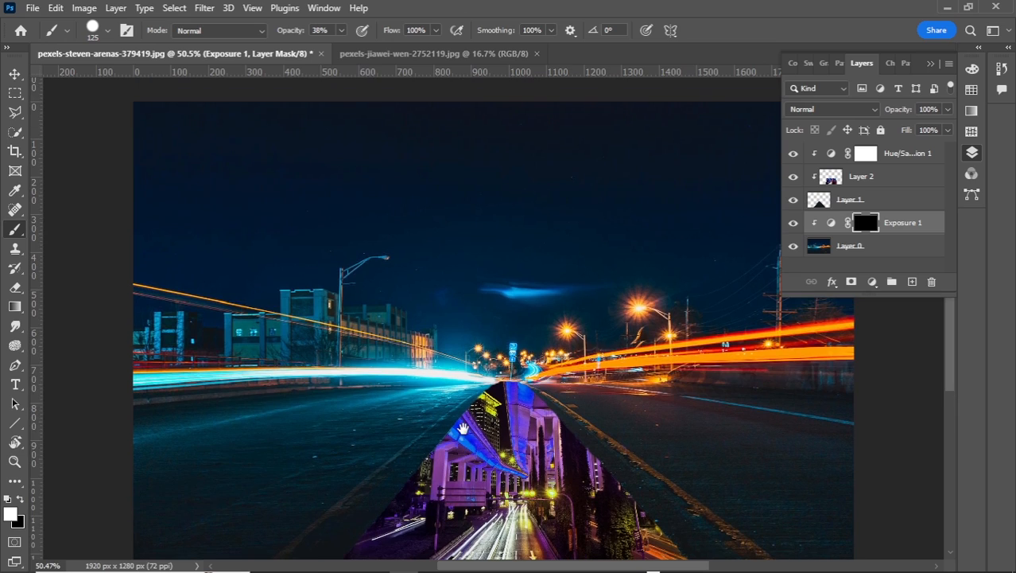
scroll(469, 439, "down", 2)
scroll(420, 472, "up", 4)
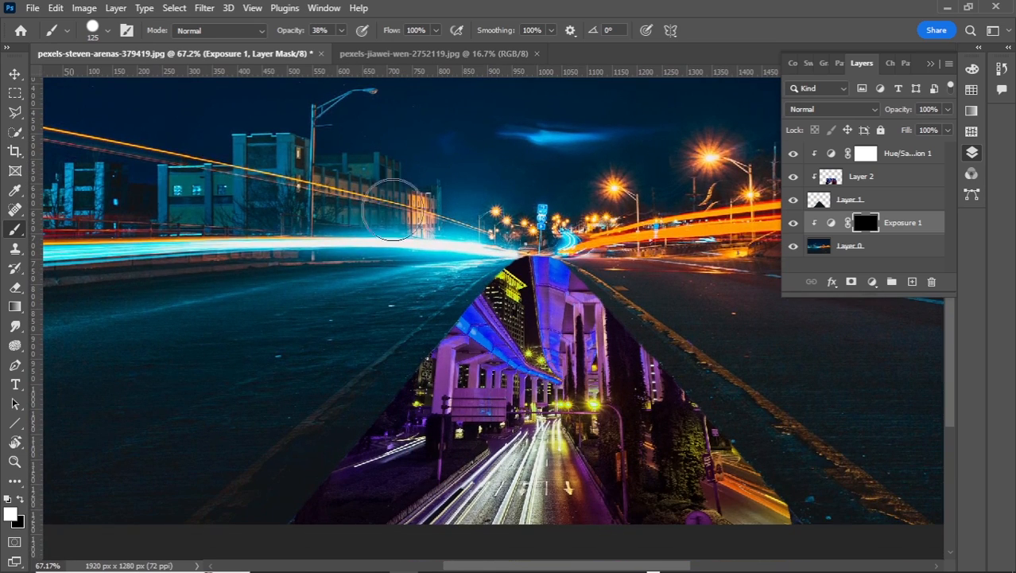
left_click(436, 31)
left_click(404, 48)
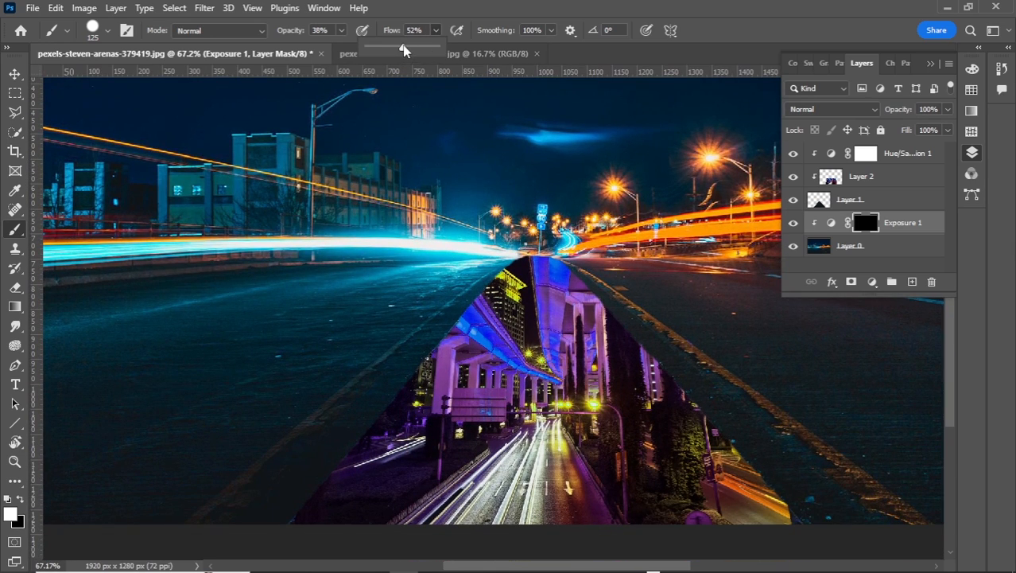
mouse_move(463, 350)
left_mouse_down()
mouse_move(337, 468)
mouse_move(315, 500)
left_mouse_up()
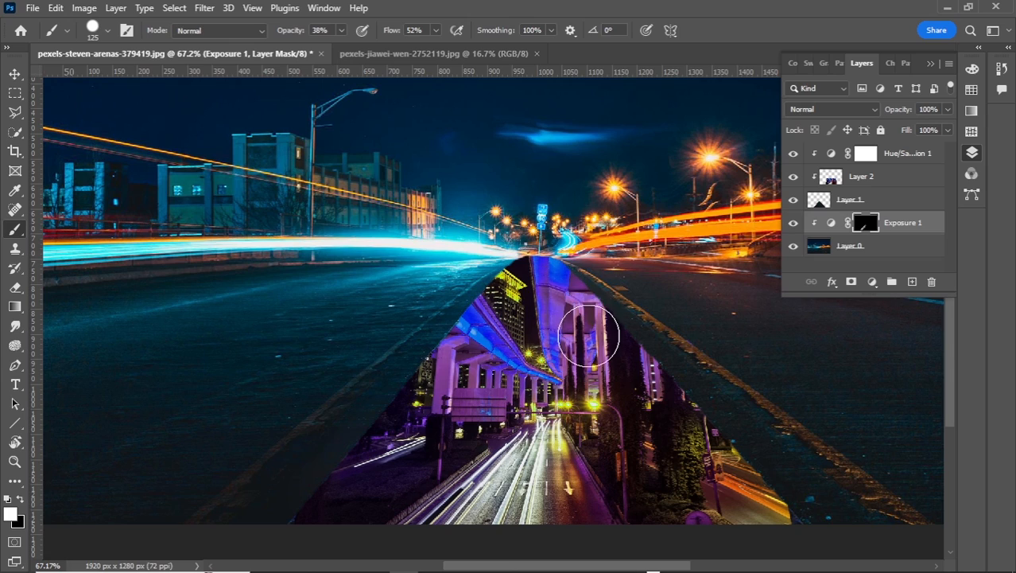
mouse_move(640, 376)
left_mouse_down()
mouse_move(794, 526)
mouse_move(533, 272)
mouse_move(527, 297)
mouse_move(504, 295)
mouse_move(492, 315)
left_mouse_up()
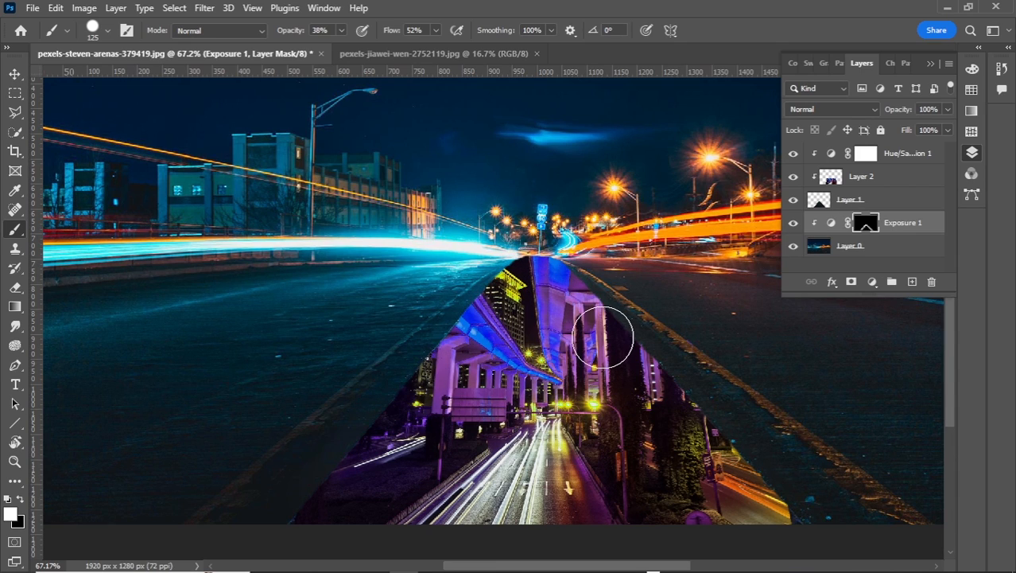
- Hide and show the Exposure adjustment to compare the lane edges with and without it
scroll(603, 338, "down", 3)
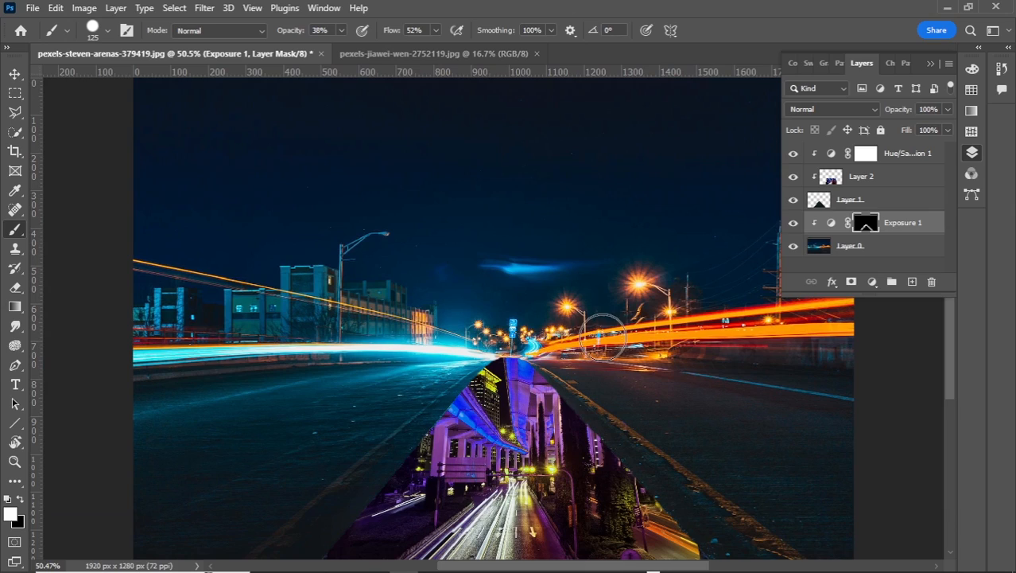
left_click(797, 224)
left_click(795, 224)
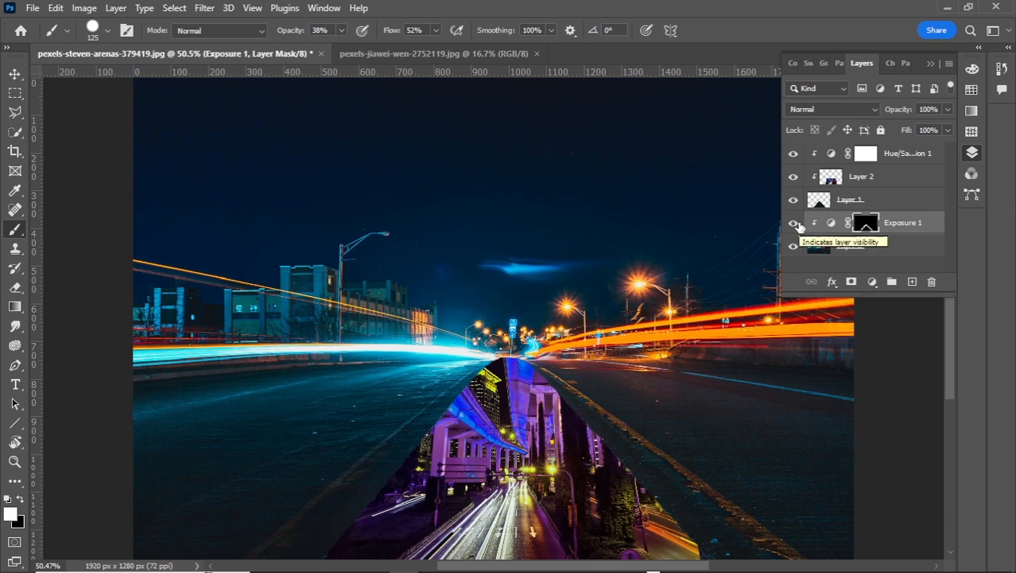
- Group the Exposure adjustment, lane shape, overpass photo and Hue/Saturation layers, leaving the background road photo outside
scroll(882, 207, "down", 1)
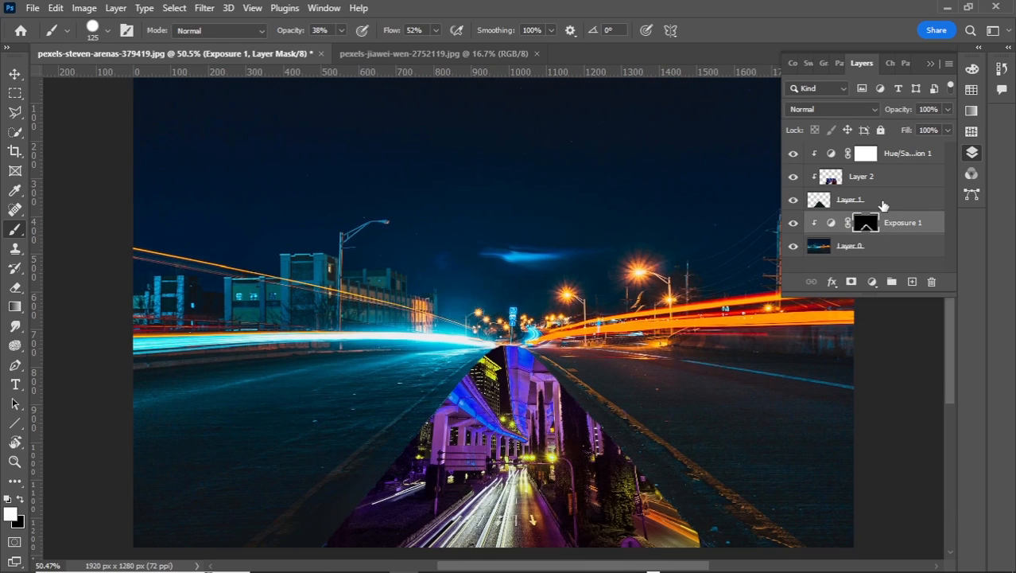
left_click(884, 205, "ctrl")
left_click(883, 183, "ctrl")
scroll(885, 177, "up", 2)
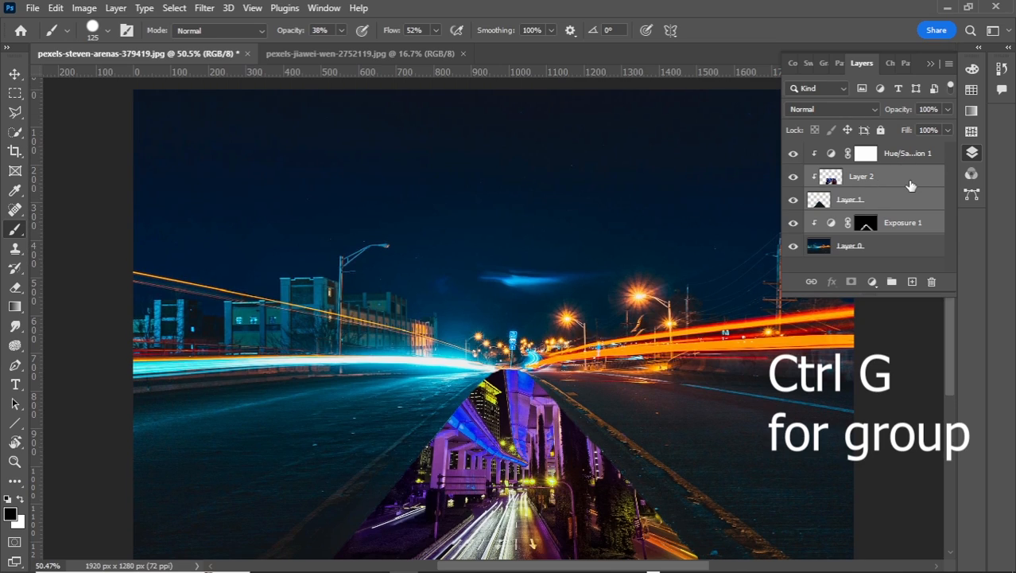
left_click(906, 159, "ctrl")
key("ctrl+g")
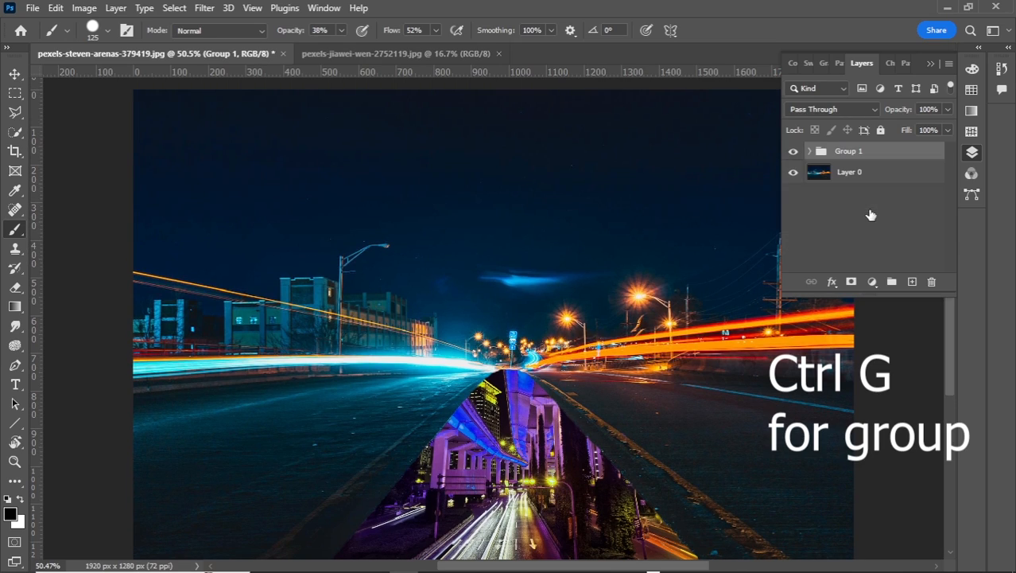
- Hide and show the layer group to compare the finished composite with the original road photo
scroll(544, 314, "down", 2)
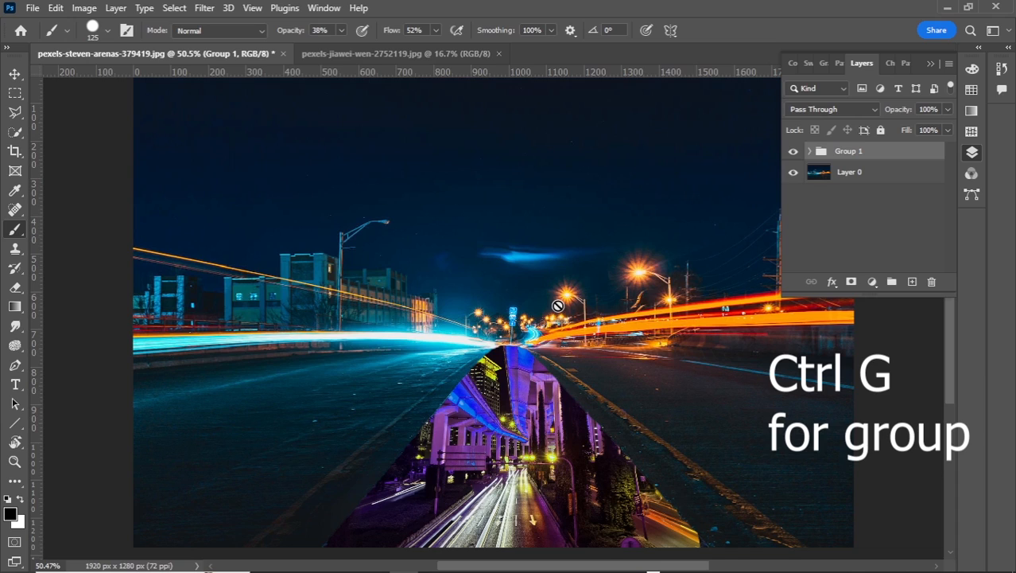
scroll(555, 307, "down", 1)
scroll(557, 305, "up", 1)
key("v")
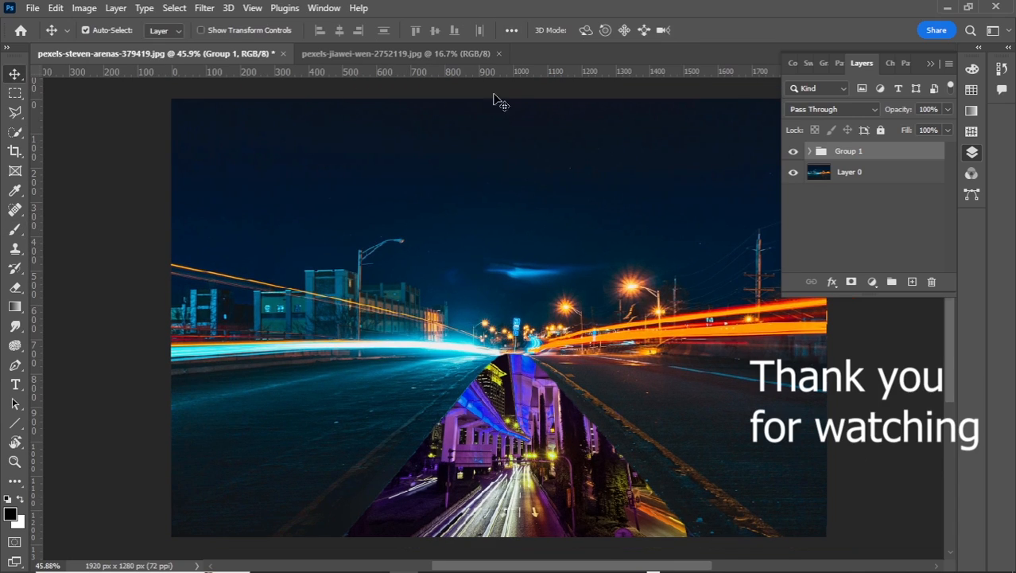
left_click(793, 151)
left_click(793, 151)
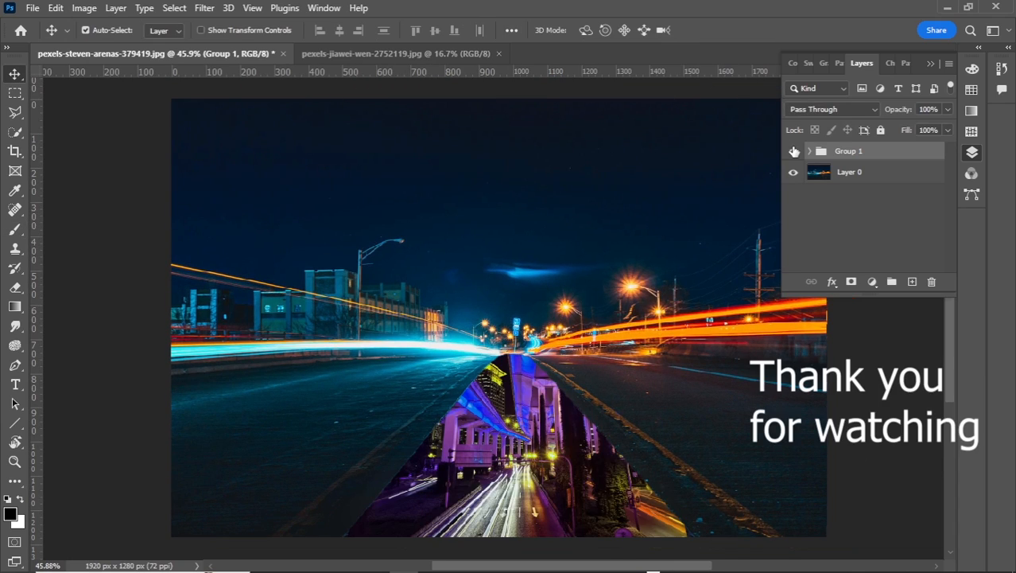